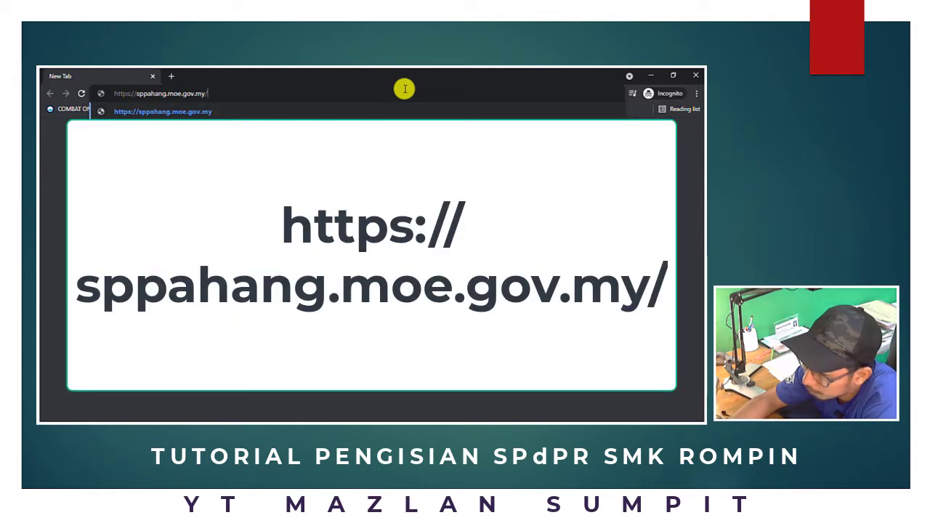
# Load the sppahang.moe.gov.my address to reach the SPdPR home page
pyautogui.press('Return')
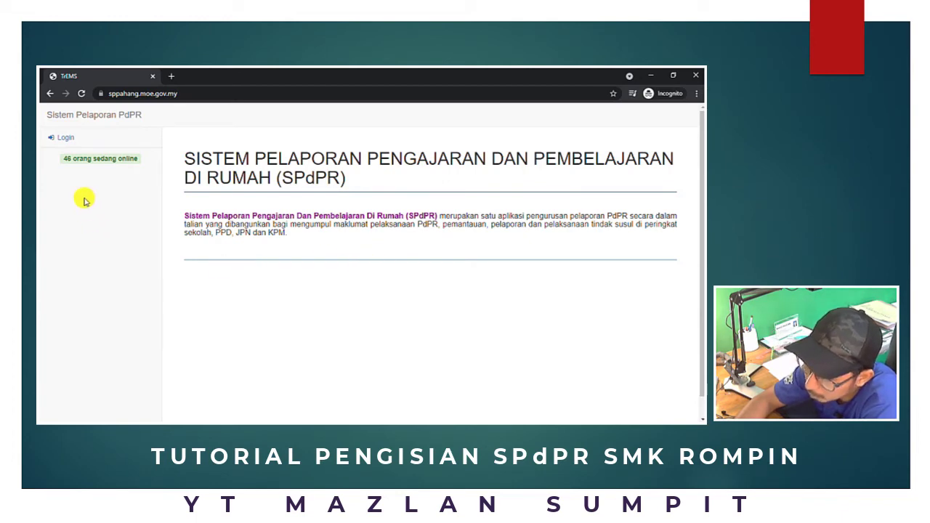
# Open the SPdPR login form and enter the teacher's user ID in ID Pengguna
pyautogui.click(61, 139)
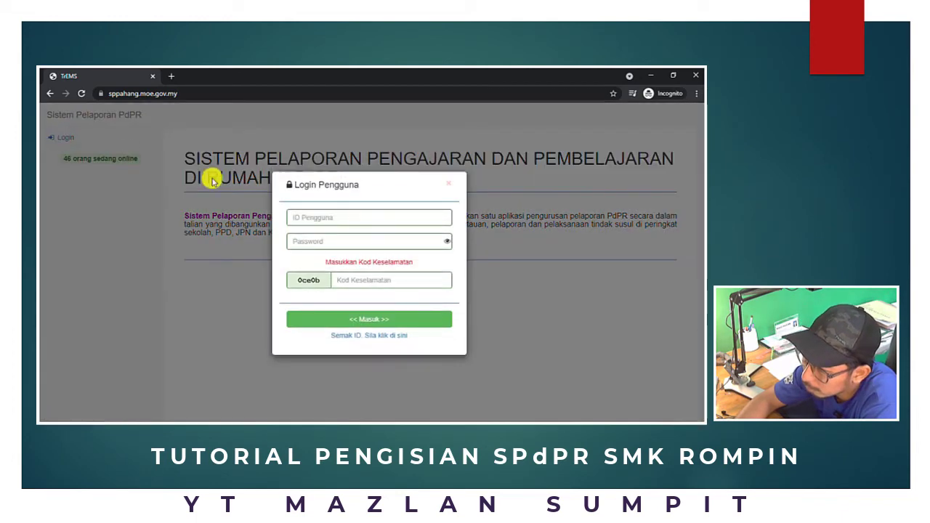
pyautogui.click(336, 217)
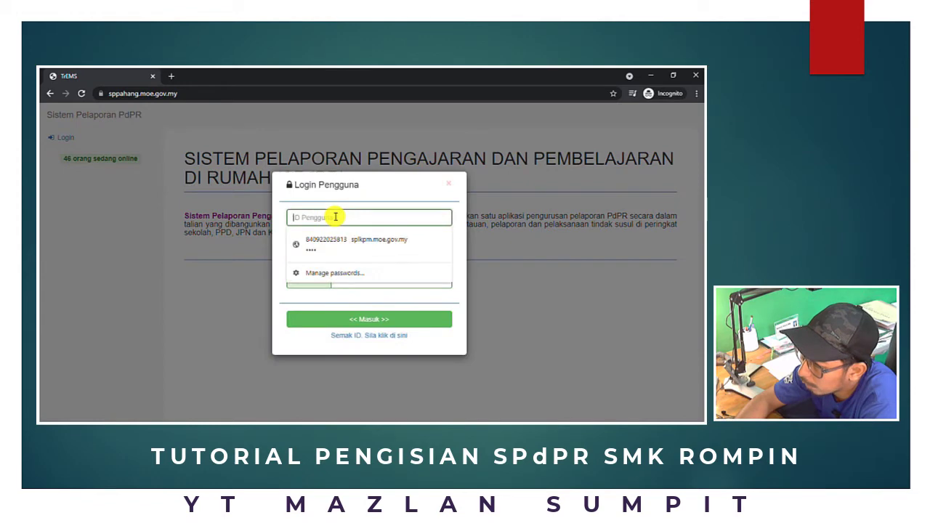
pyautogui.click(213, 282)
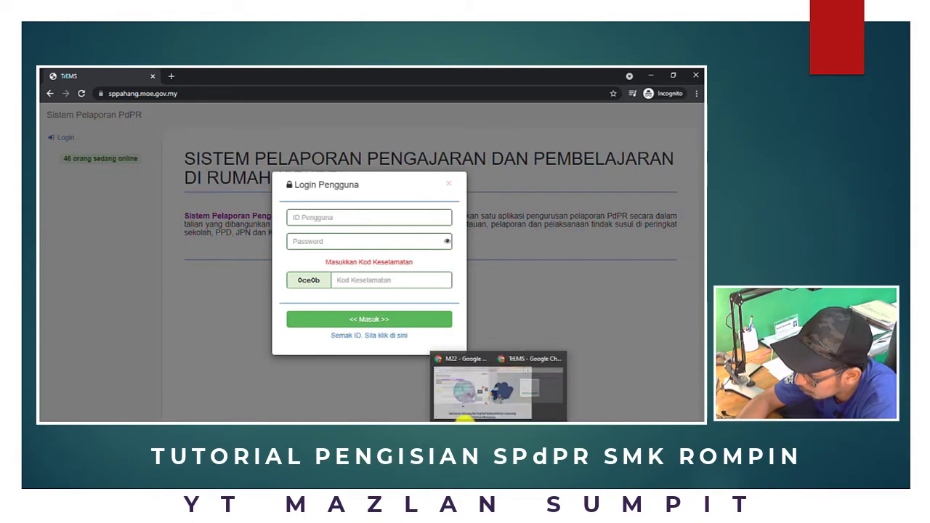
pyautogui.moveTo(465, 421)
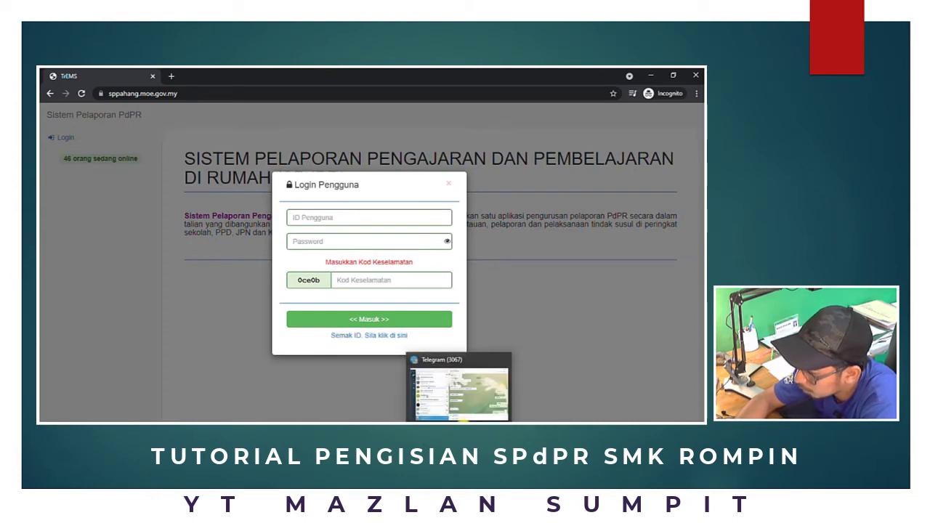
pyautogui.click(458, 367)
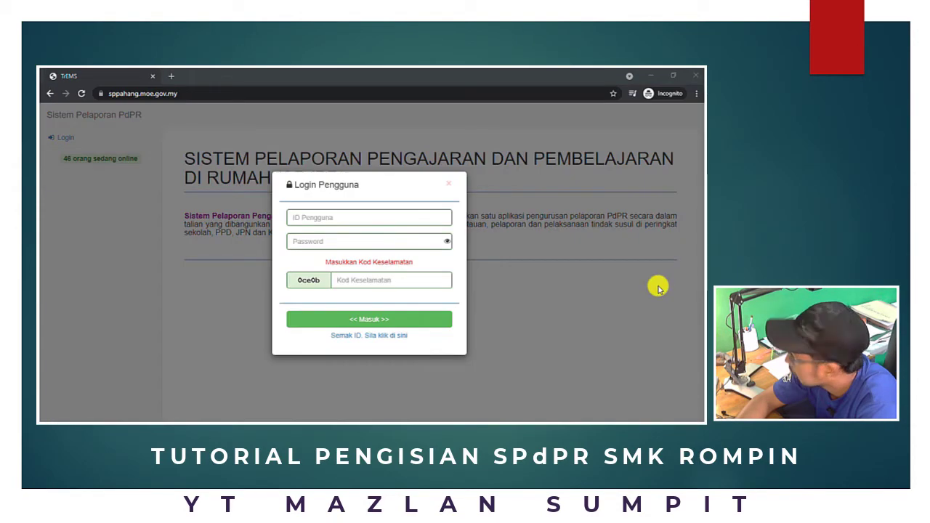
pyautogui.click(354, 218)
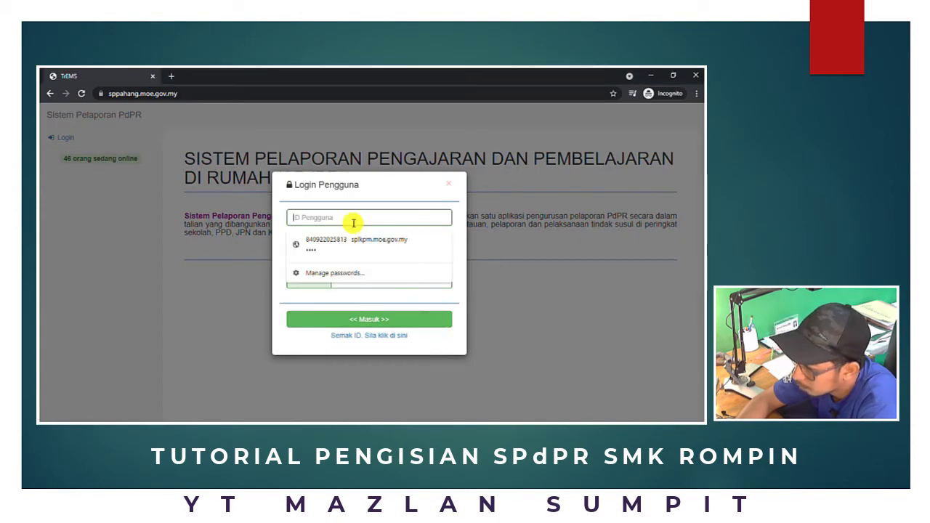
pyautogui.click(354, 221)
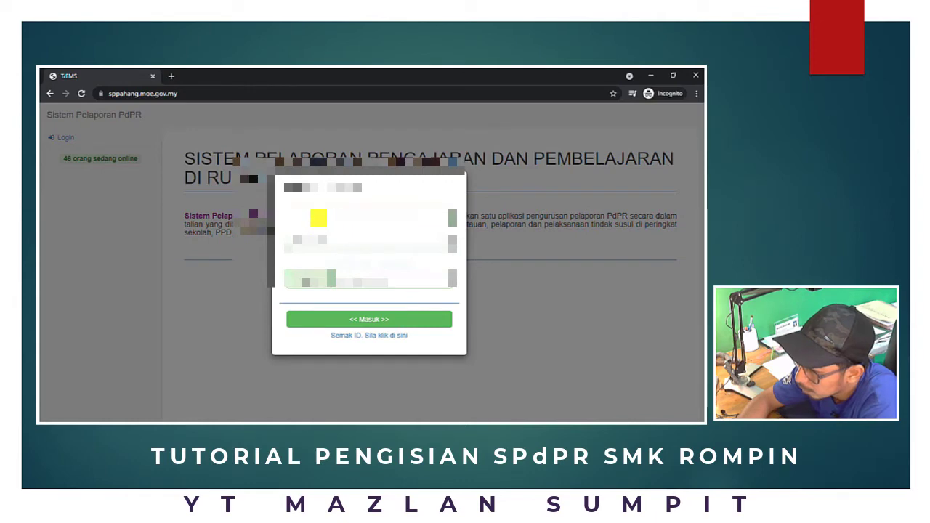
pyautogui.click(318, 218)
pyautogui.click(319, 218)
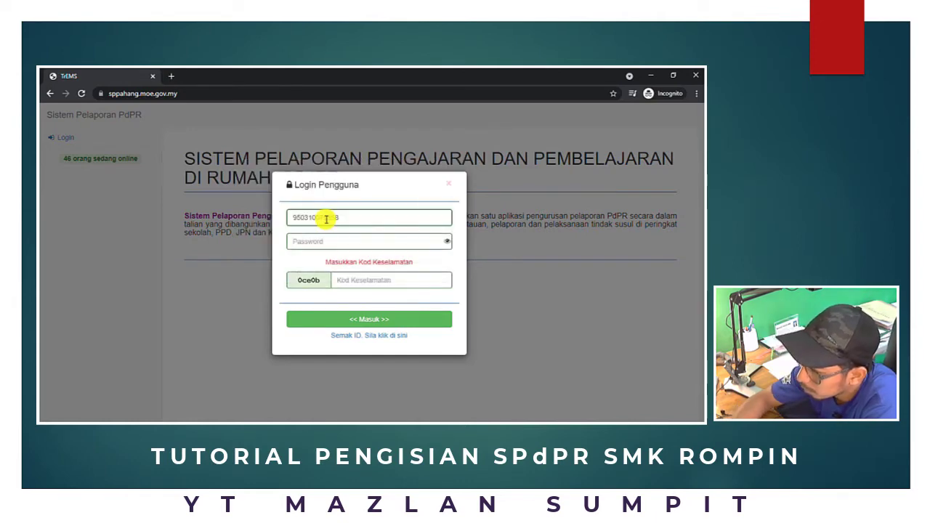
pyautogui.click(345, 219)
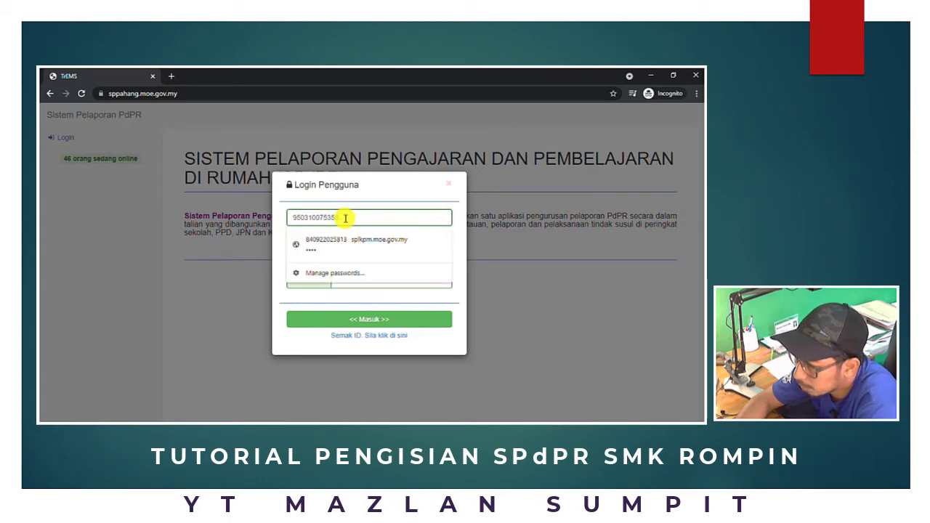
pyautogui.moveTo(345, 218); pyautogui.dragTo(318, 220)
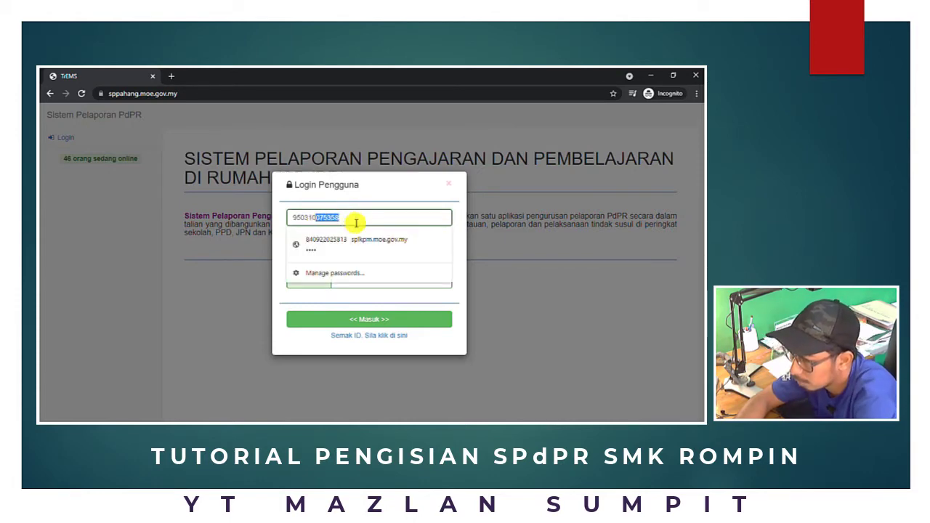
pyautogui.click(399, 193)
# Fill in the account password and the security code, then submit with << Masuk >>
pyautogui.click(332, 241)
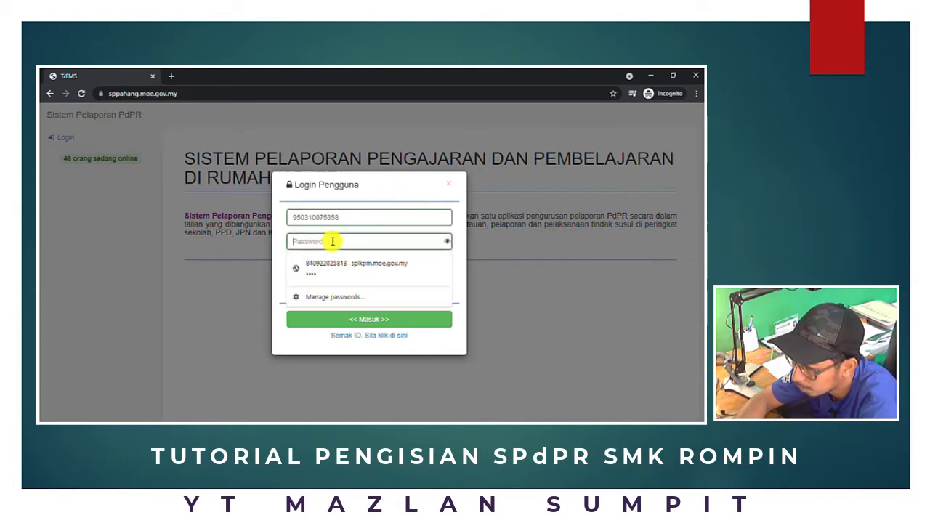
pyautogui.write('******')
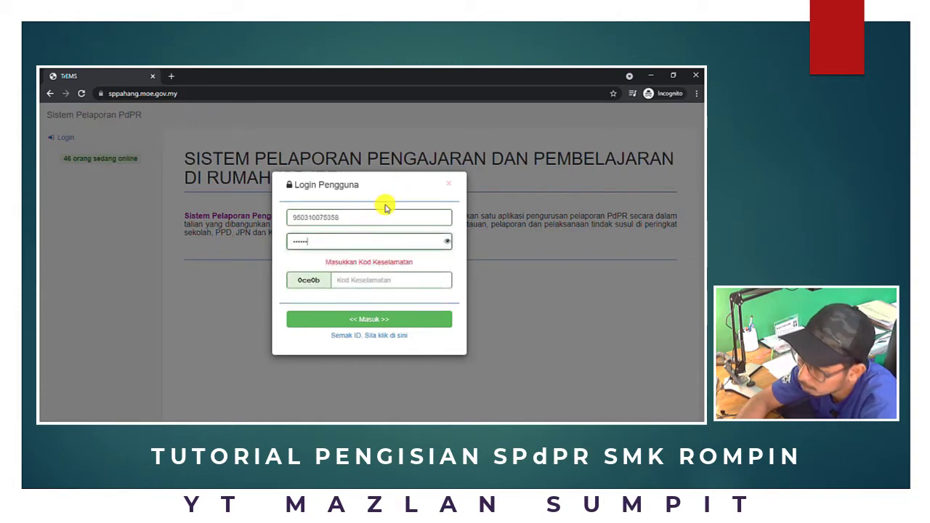
pyautogui.click(352, 282)
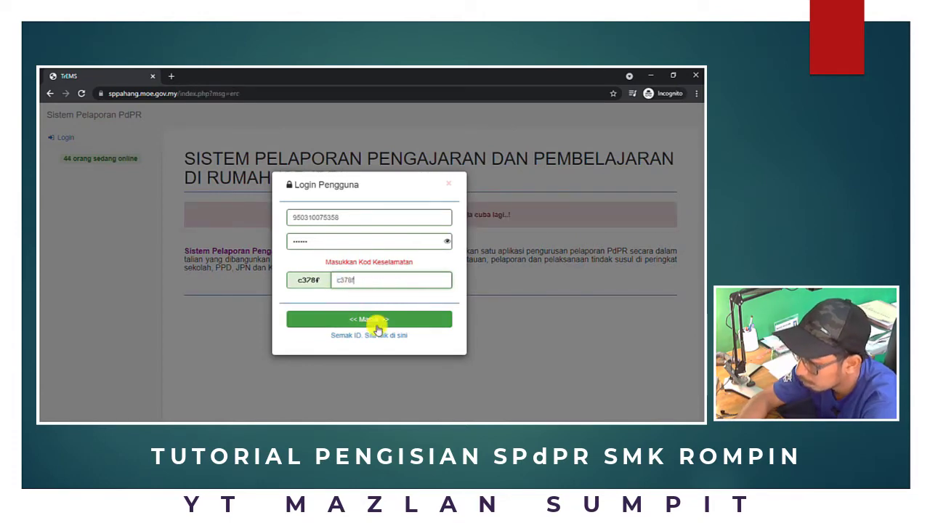
pyautogui.click(373, 321)
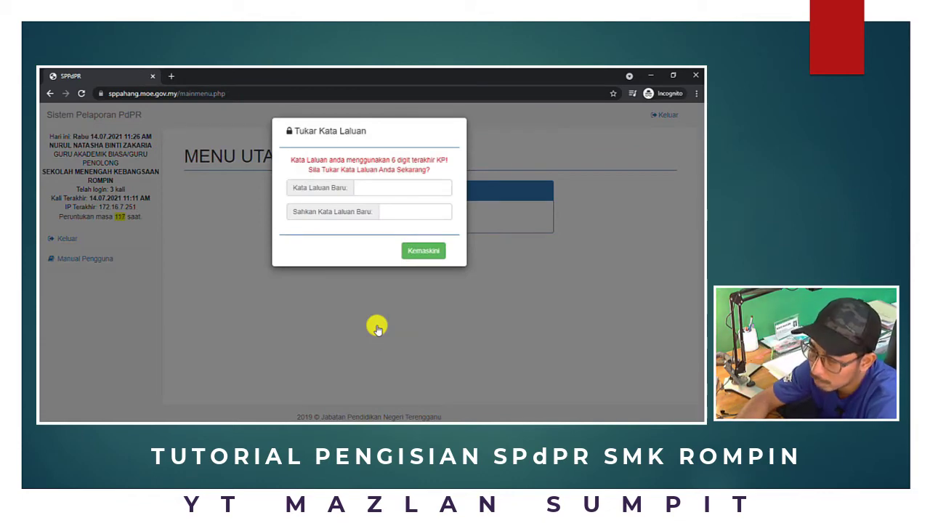
# Enter and confirm a new password, save it with Kemaskini, and acknowledge the Berjaya notice
pyautogui.click(404, 186)
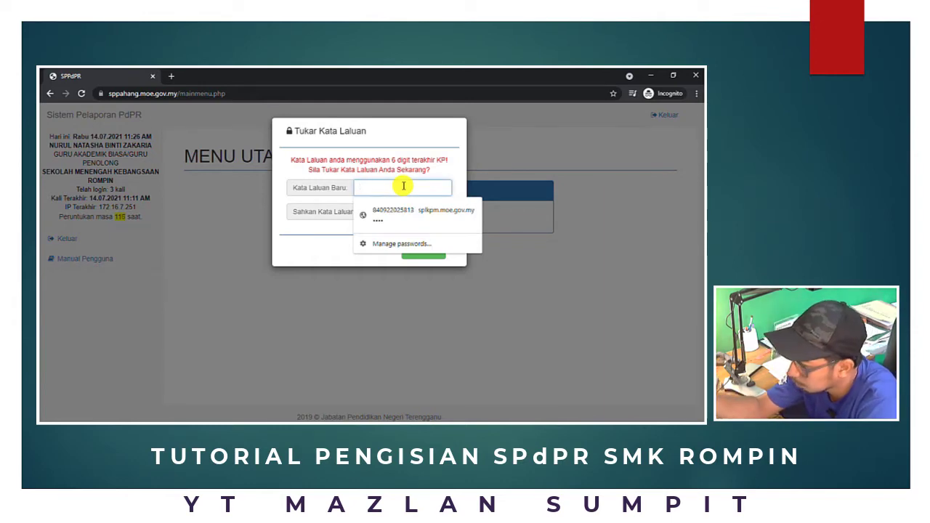
pyautogui.write('•••')
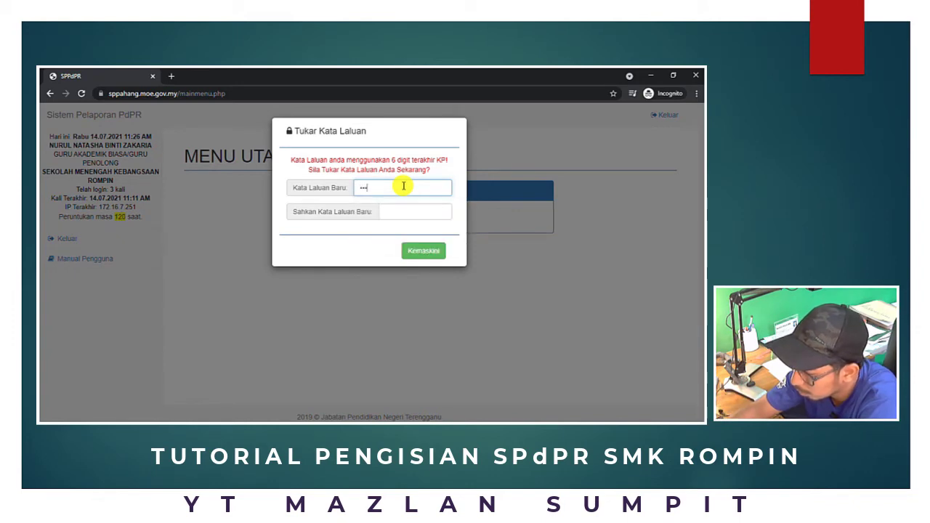
pyautogui.write('•••')
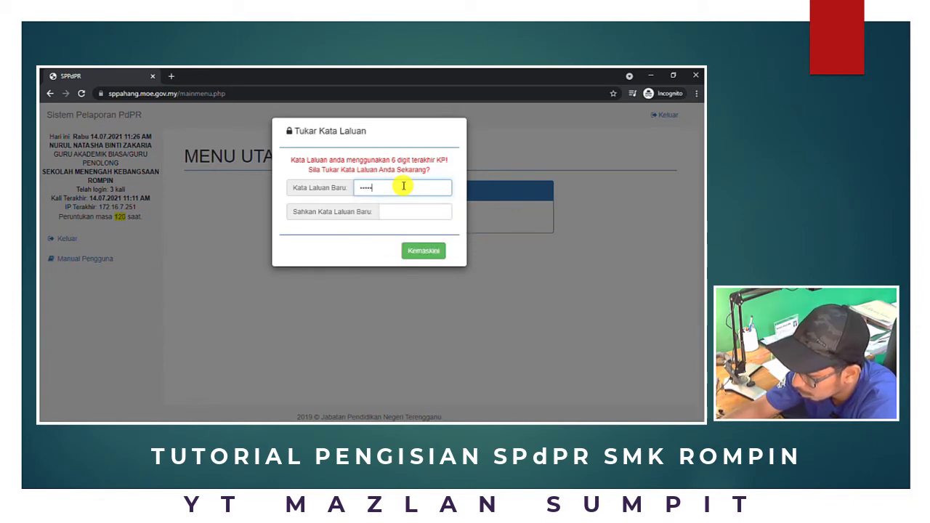
pyautogui.click(404, 211)
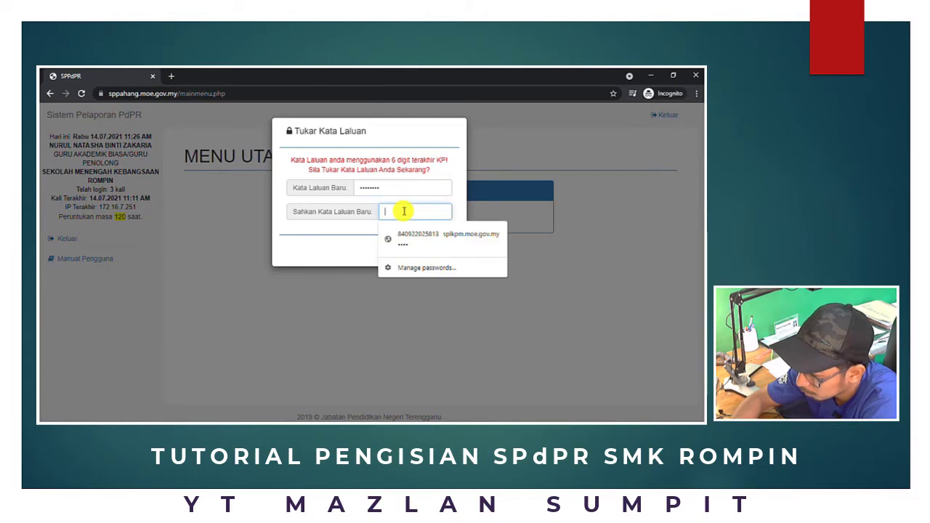
pyautogui.write('•••')
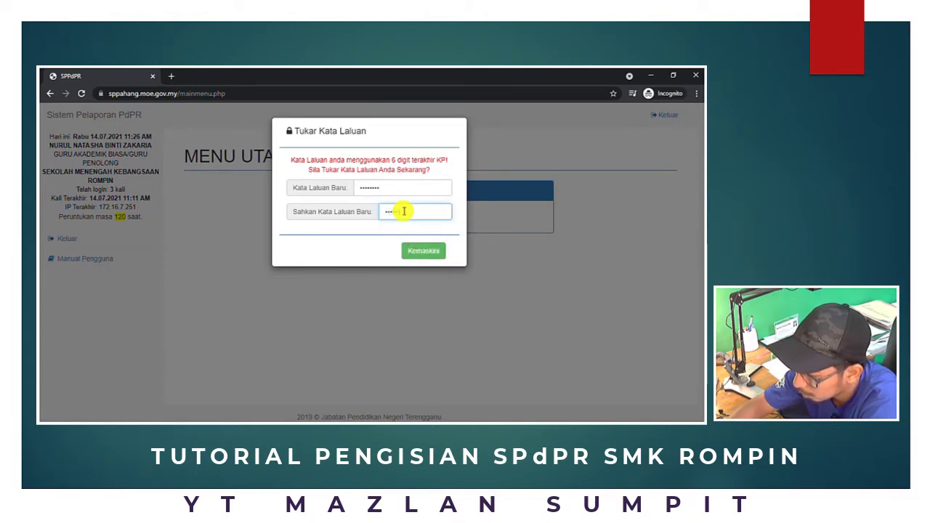
pyautogui.write('•••••')
pyautogui.click(424, 251)
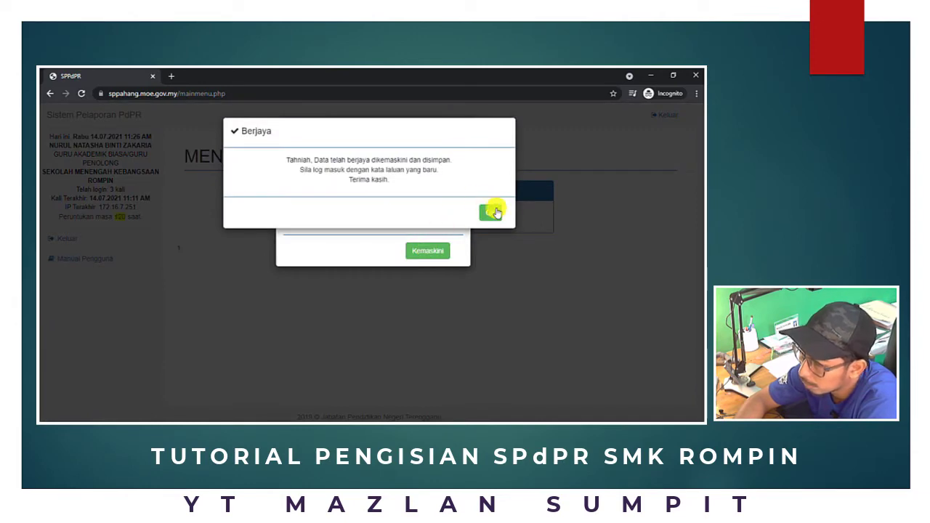
pyautogui.click(507, 213)
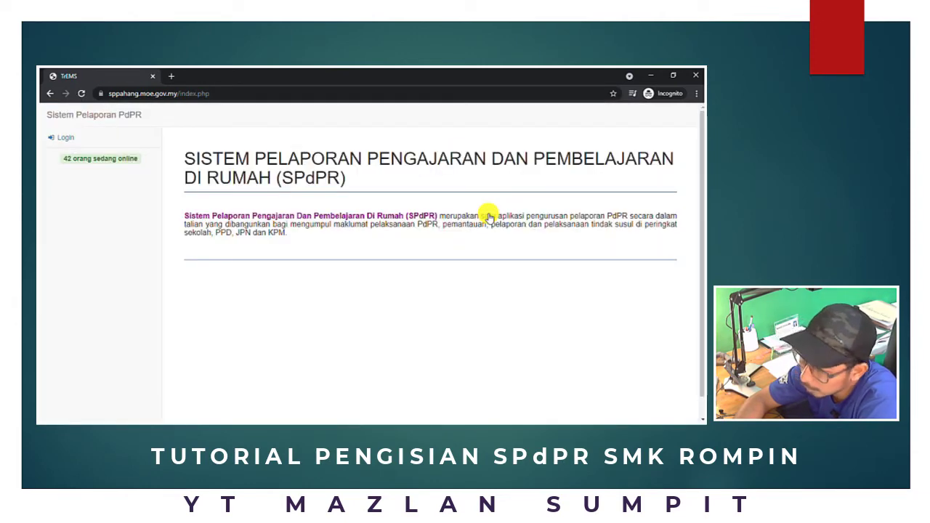
# Reopen the login form and paste the teacher's user ID into ID Pengguna
pyautogui.click(73, 141)
pyautogui.click(353, 215)
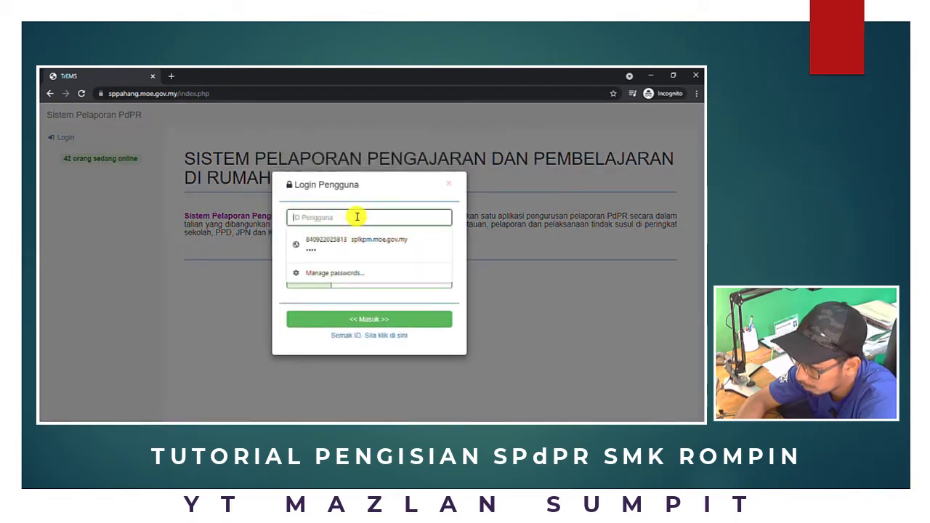
pyautogui.hotkey('ctrl', 'v')
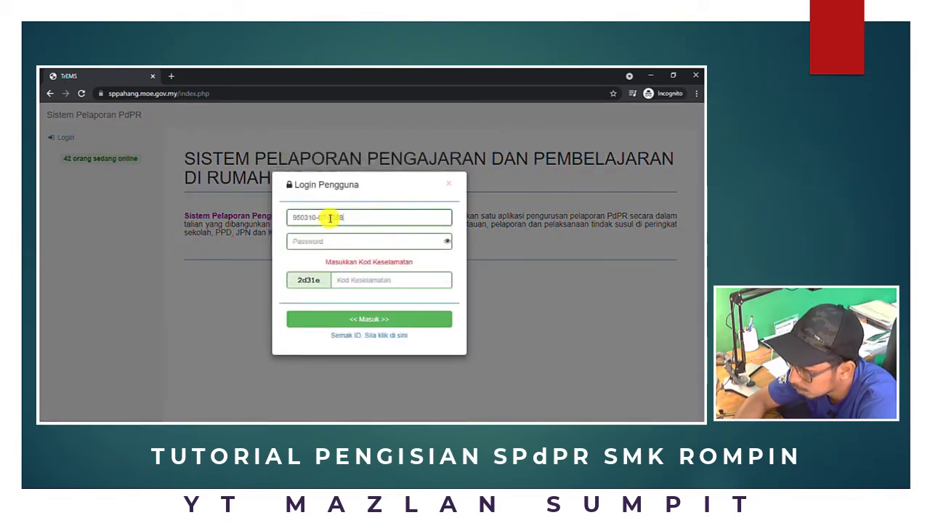
pyautogui.click(330, 218)
pyautogui.click(327, 218)
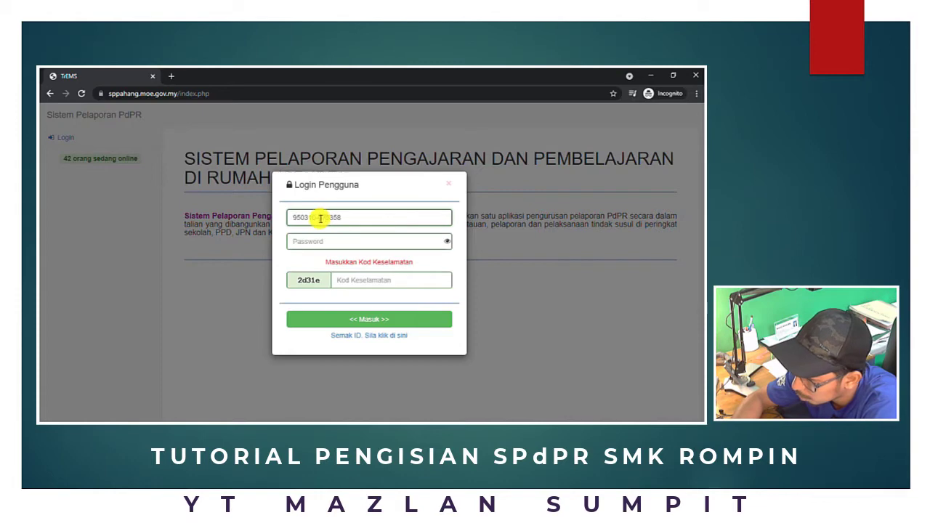
pyautogui.click(320, 218)
pyautogui.click(319, 218)
# Enter the password and security code, log in, then open Sistem Pelaporan PDPR
pyautogui.click(320, 240)
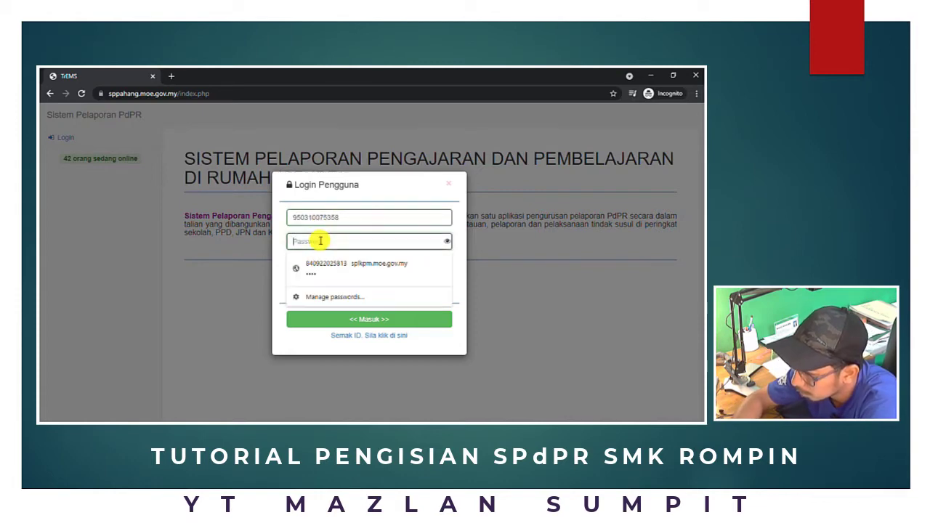
pyautogui.write('••')
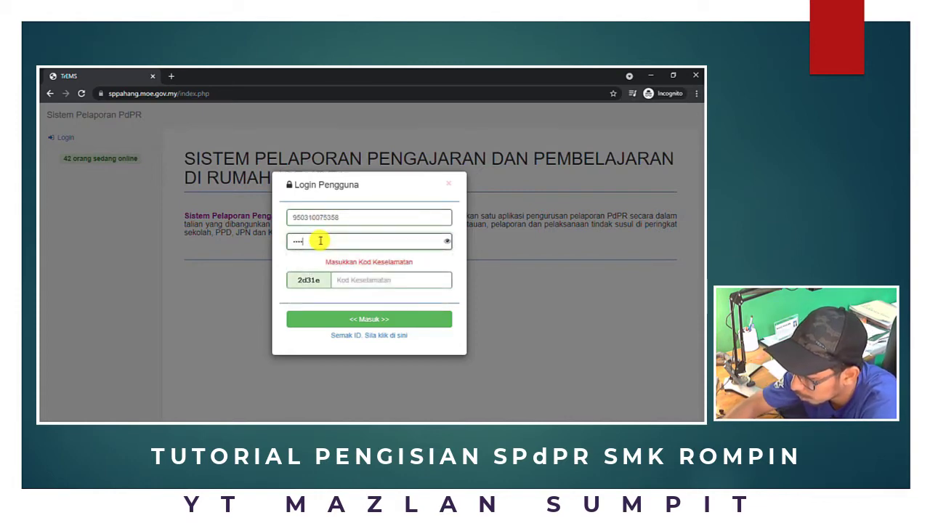
pyautogui.write('••••')
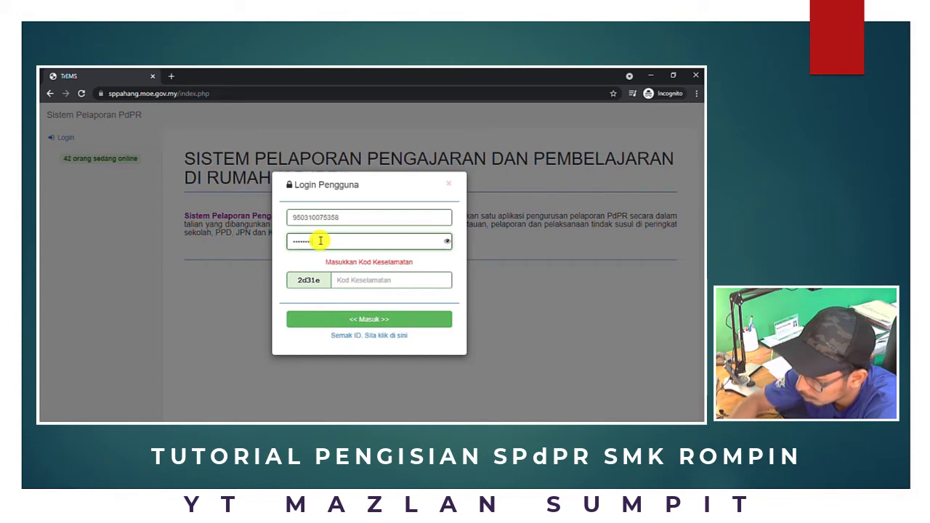
pyautogui.click(358, 282)
pyautogui.write('2d')
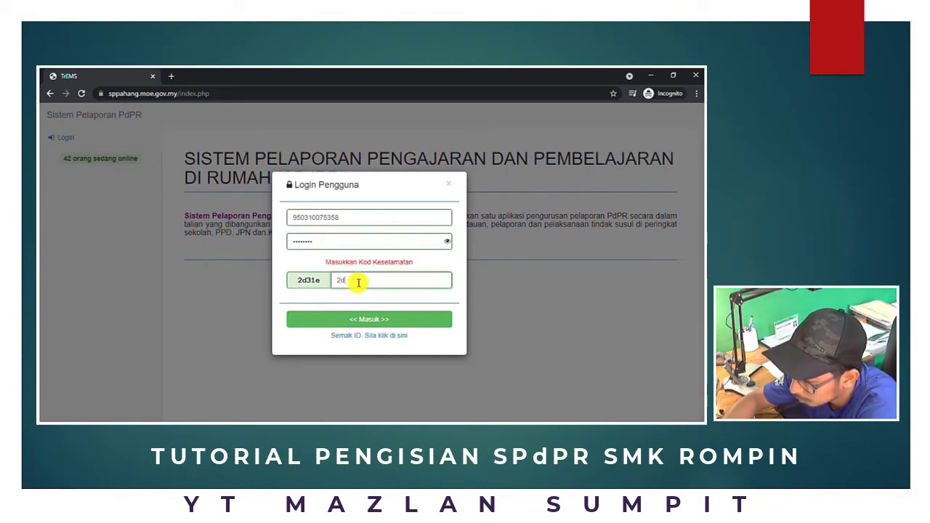
pyautogui.write('31e')
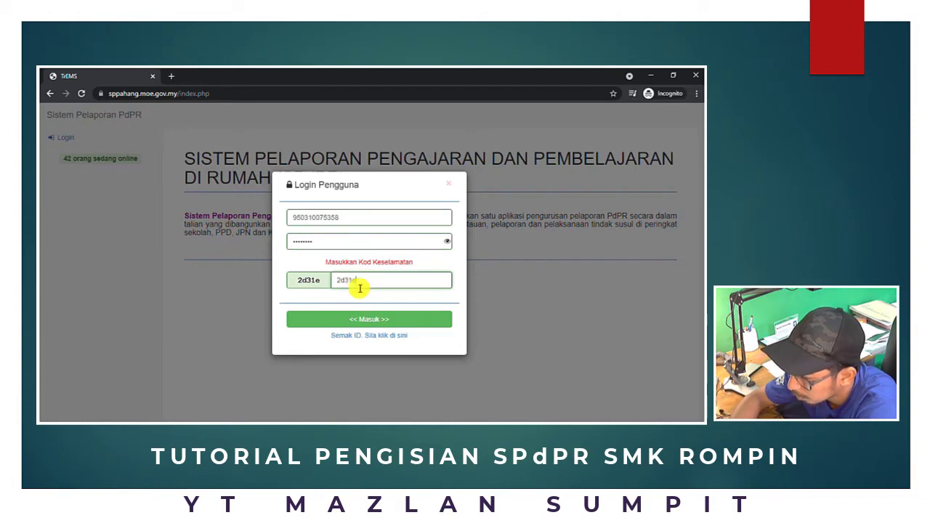
pyautogui.click(393, 322)
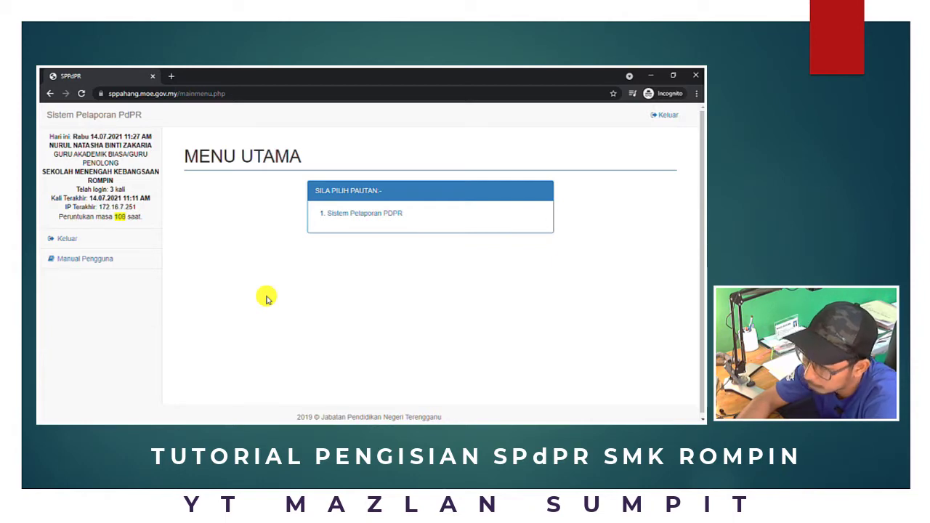
pyautogui.click(350, 215)
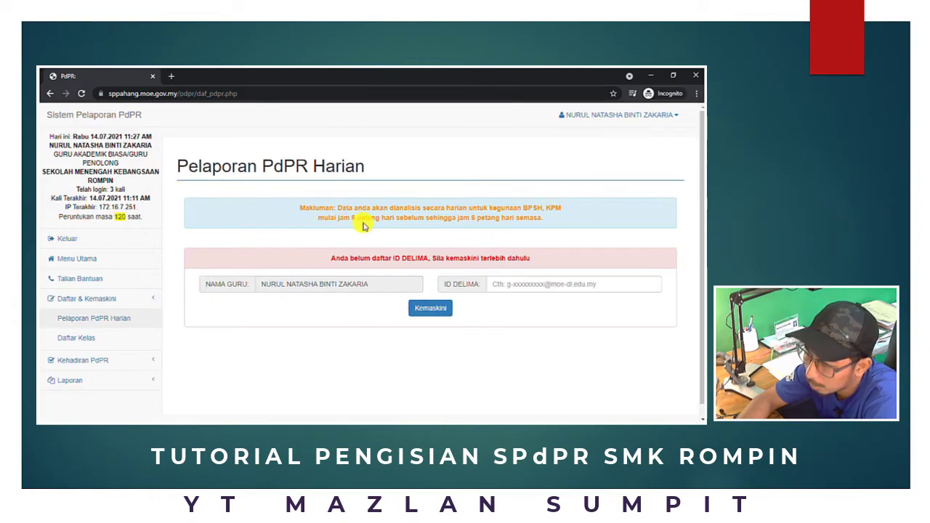
# Paste the teacher's DELIMa e-mail into ID DELIMA, save it, and dismiss the success alert
pyautogui.click(514, 284)
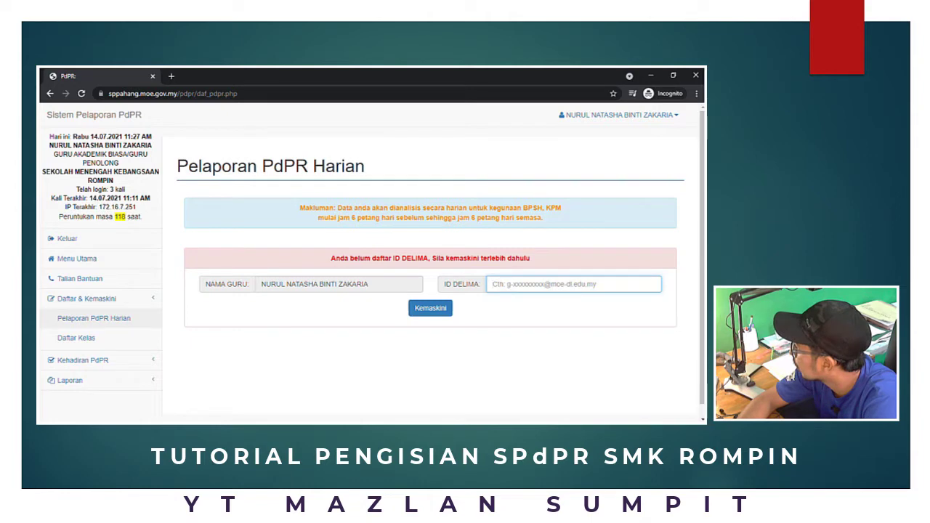
pyautogui.hotkey('alt', 'Tab')
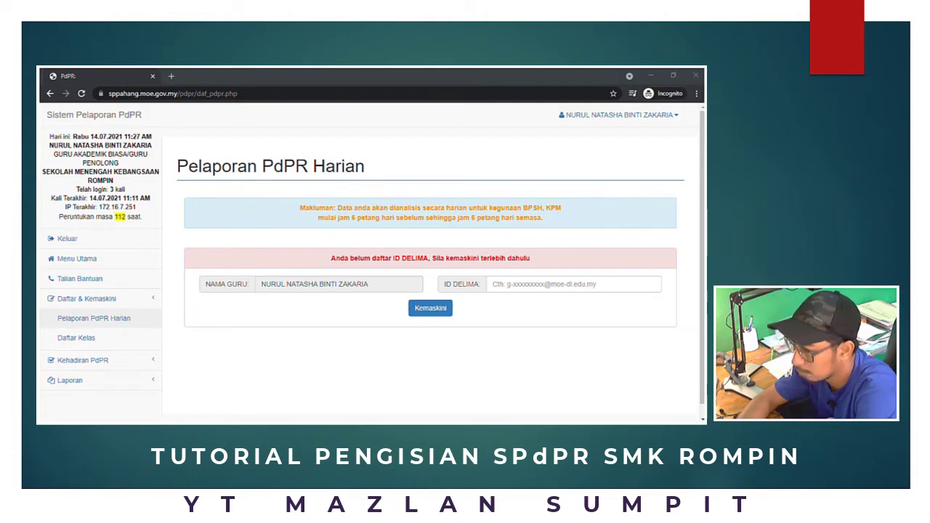
pyautogui.click(523, 283)
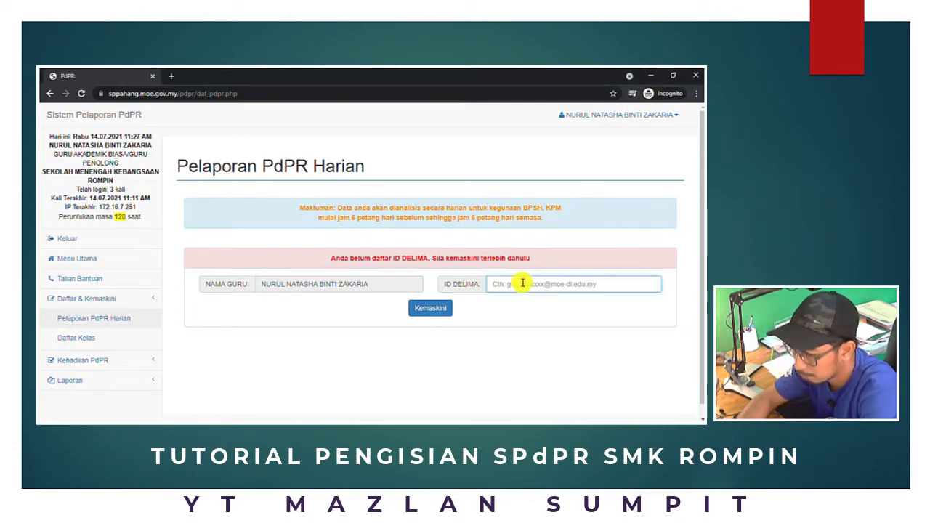
pyautogui.hotkey('ctrl', 'v')
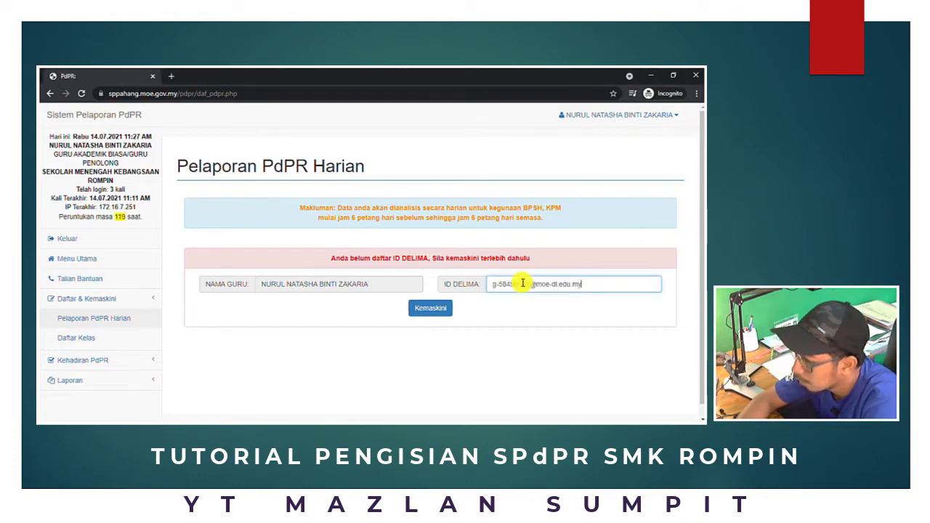
pyautogui.click(437, 314)
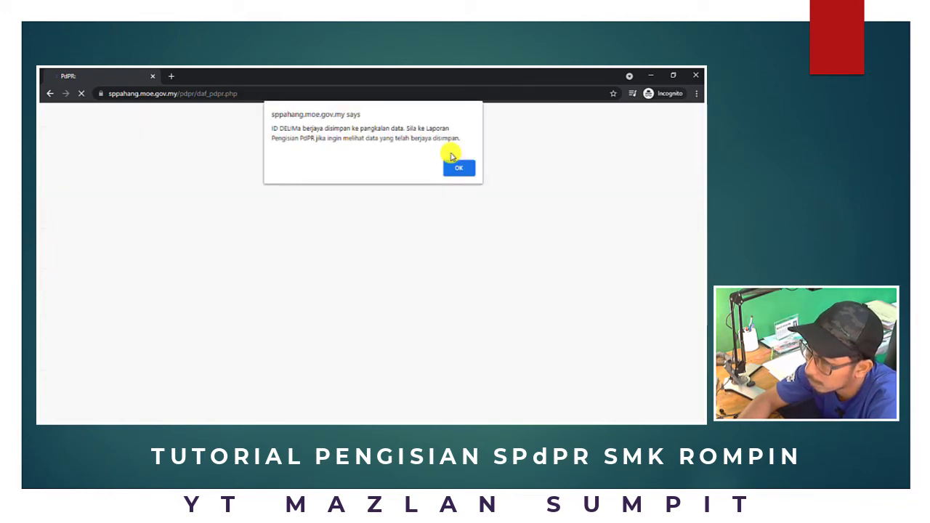
pyautogui.click(461, 167)
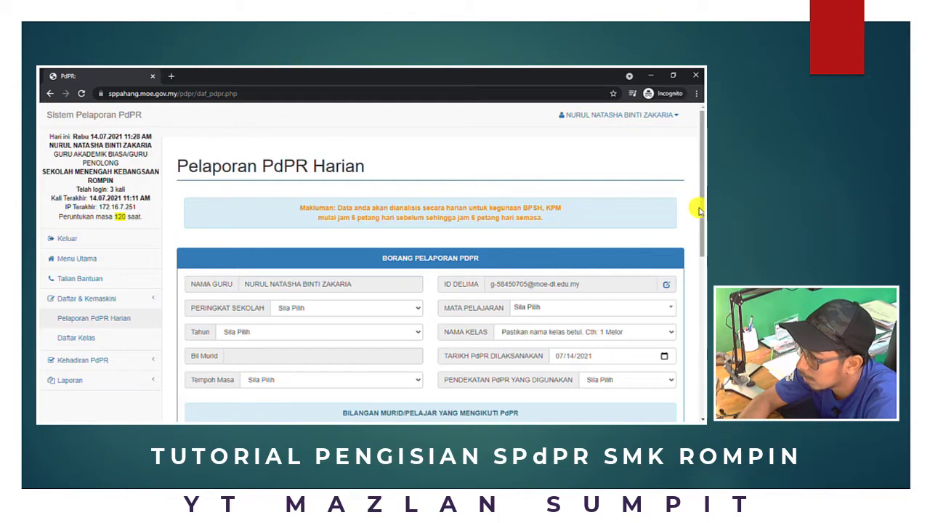
# Choose MENENGAH for Peringkat Sekolah and GRAFIK KOMUNIKASI TEKNIKAL for Mata Pelajaran
pyautogui.moveTo(702, 214); pyautogui.dragTo(702, 236)
pyautogui.moveTo(702, 243)
pyautogui.mouseDown()
pyautogui.moveTo(702, 254)
pyautogui.moveTo(700, 203)
pyautogui.moveTo(702, 257)
pyautogui.mouseUp()
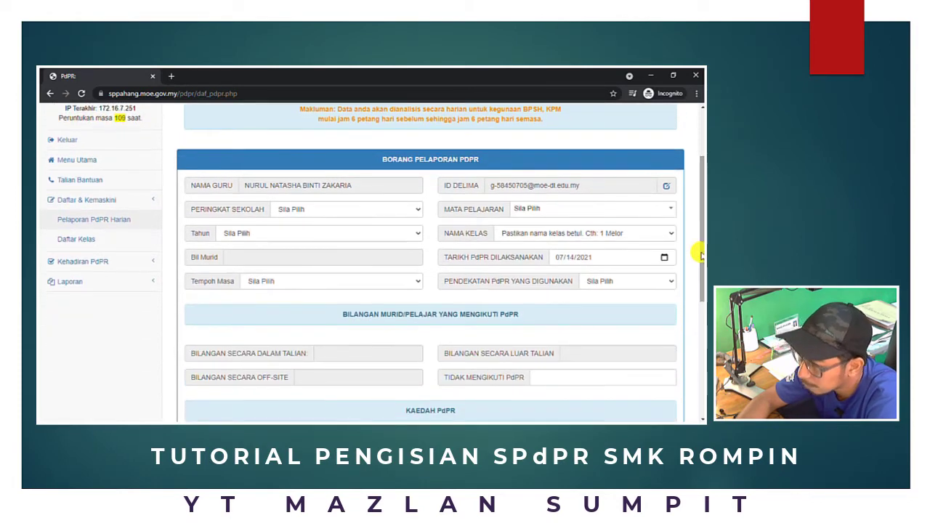
pyautogui.click(416, 210)
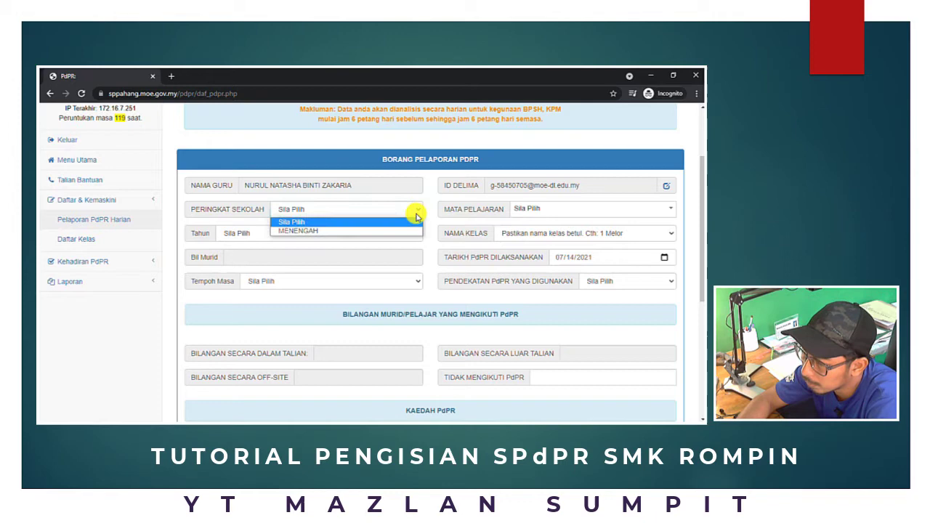
pyautogui.click(370, 233)
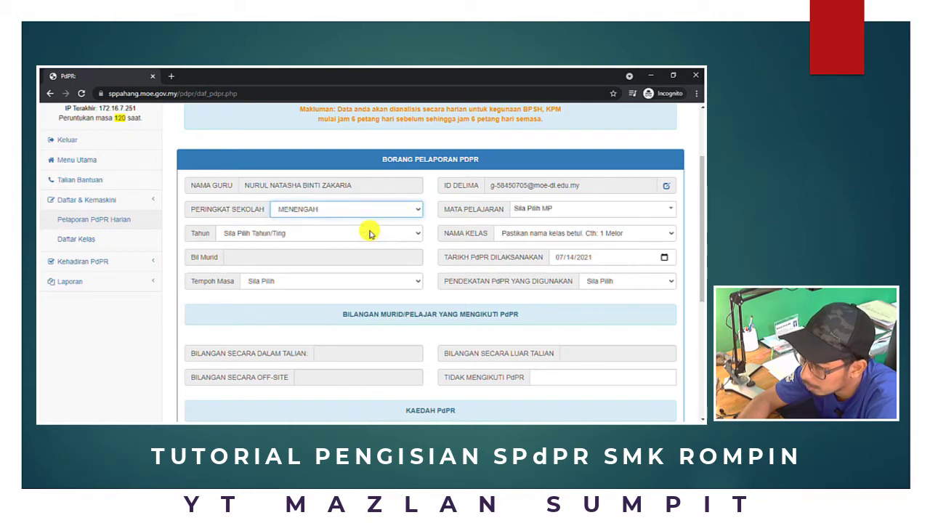
pyautogui.click(666, 211)
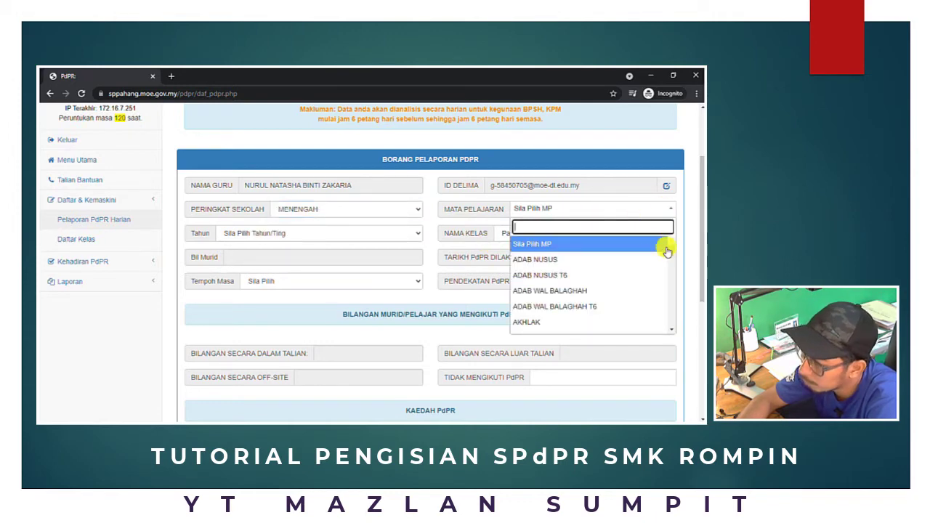
pyautogui.moveTo(670, 250); pyautogui.dragTo(672, 271)
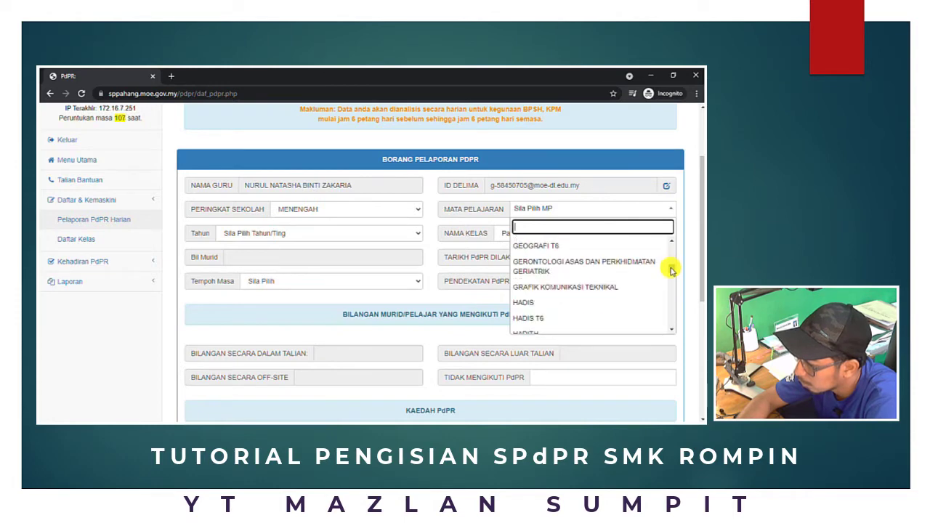
pyautogui.click(575, 288)
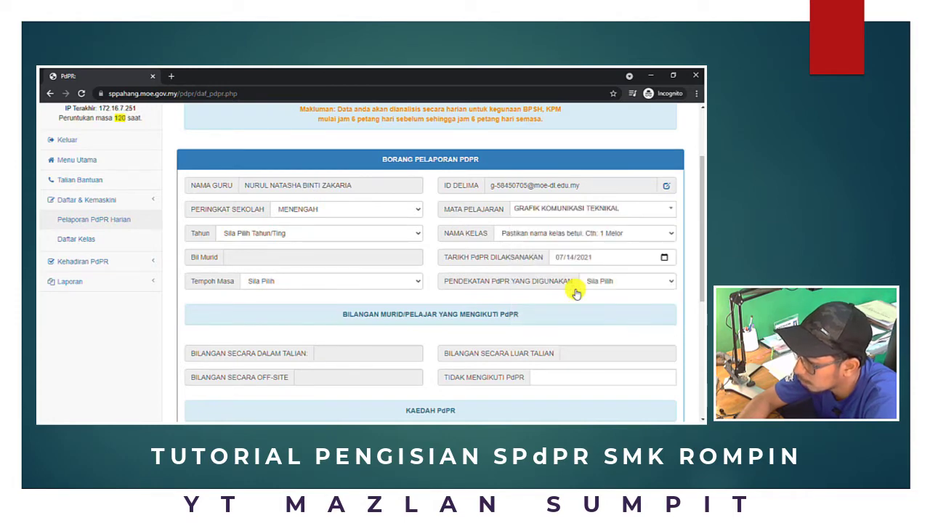
# Select Tahun T4 and Nama Kelas 4 IBNU KHALDUN, so Bil Murid shows 26
pyautogui.click(412, 236)
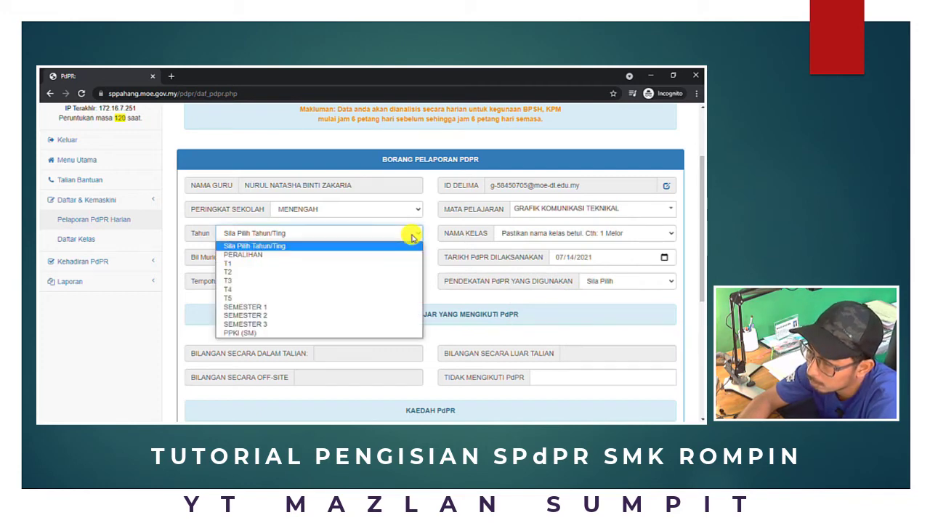
pyautogui.click(333, 291)
pyautogui.click(665, 232)
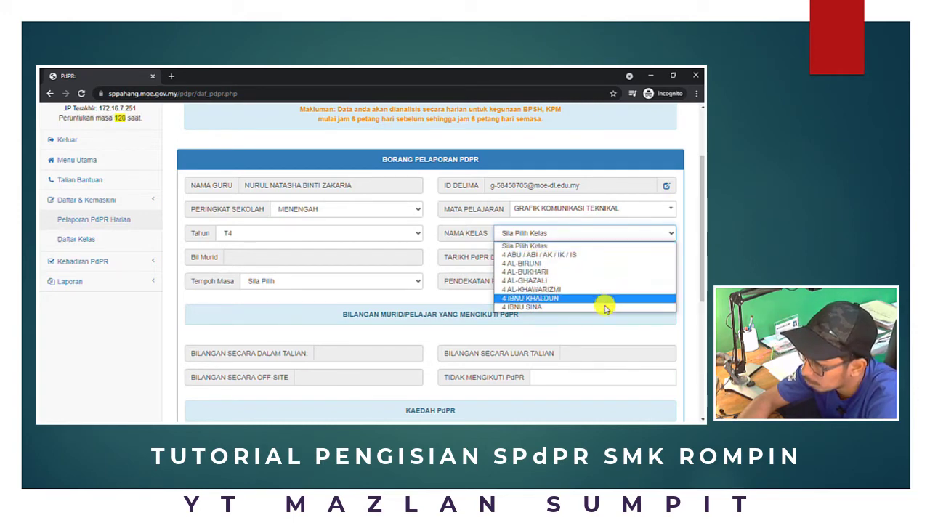
pyautogui.click(573, 304)
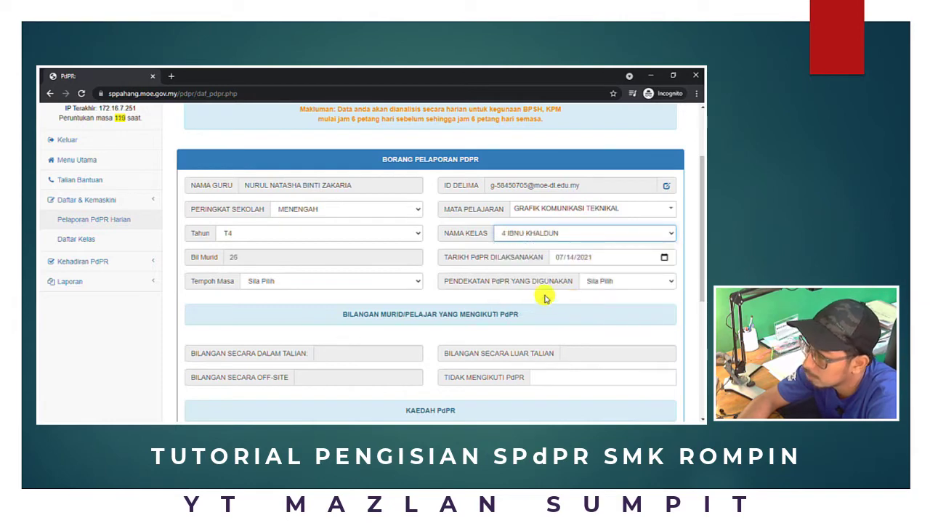
pyautogui.click(252, 257)
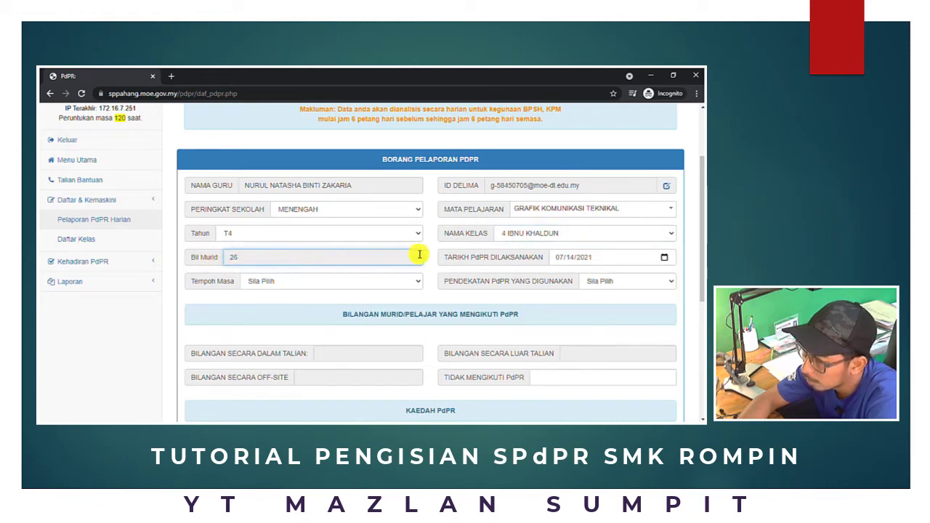
pyautogui.click(662, 262)
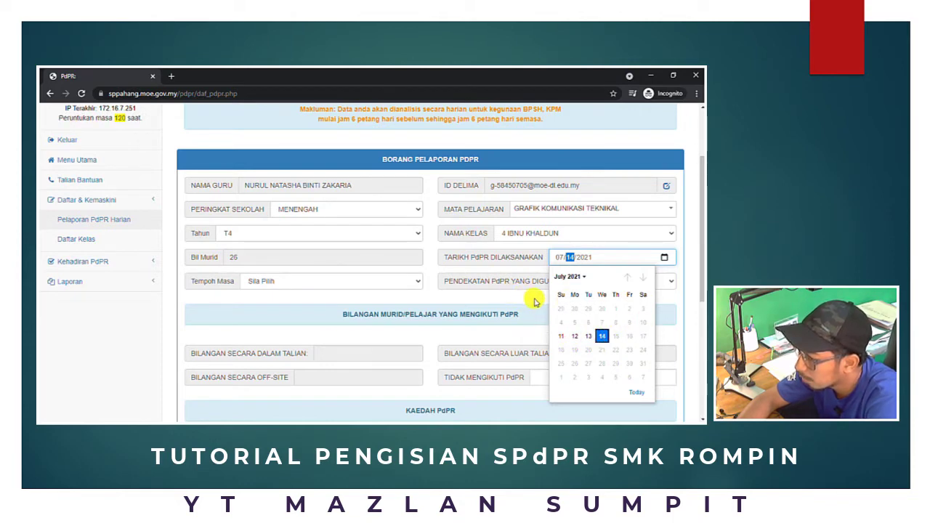
pyautogui.click(503, 297)
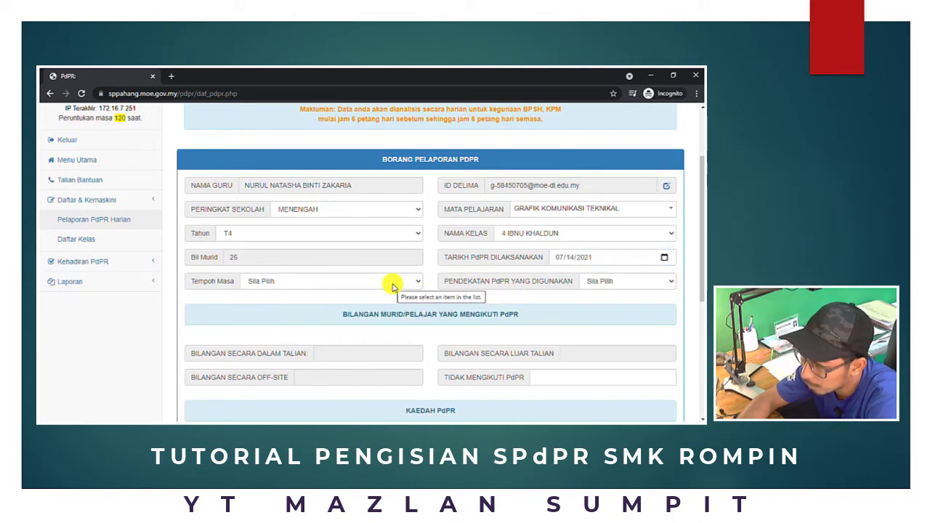